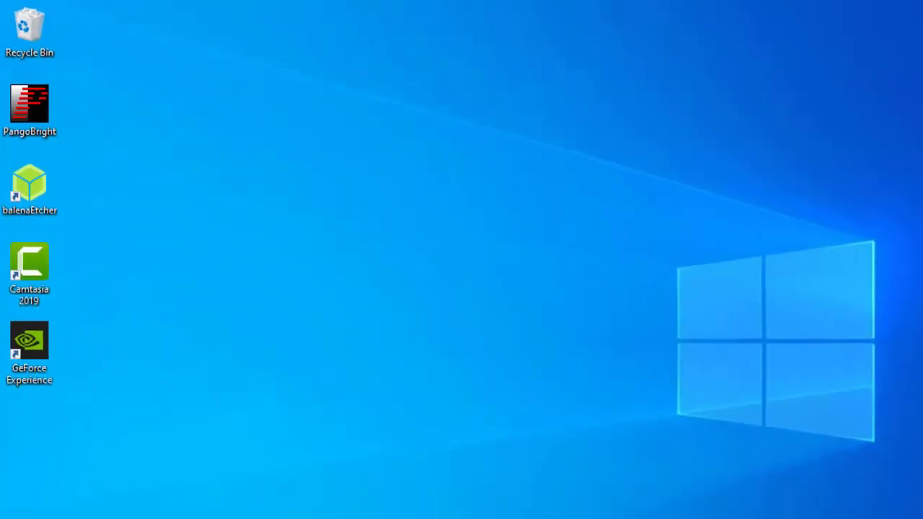
# - Dim the screen with PangoBright to 70%, then 50%, then brighten it to 80%
pyautogui.click(759, 506)
pyautogui.click(773, 478)
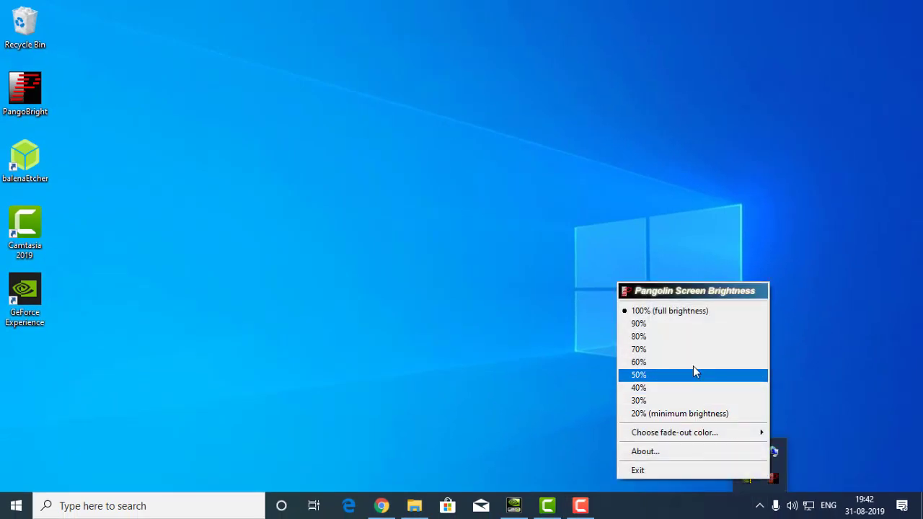
pyautogui.click(685, 350)
pyautogui.click(759, 506)
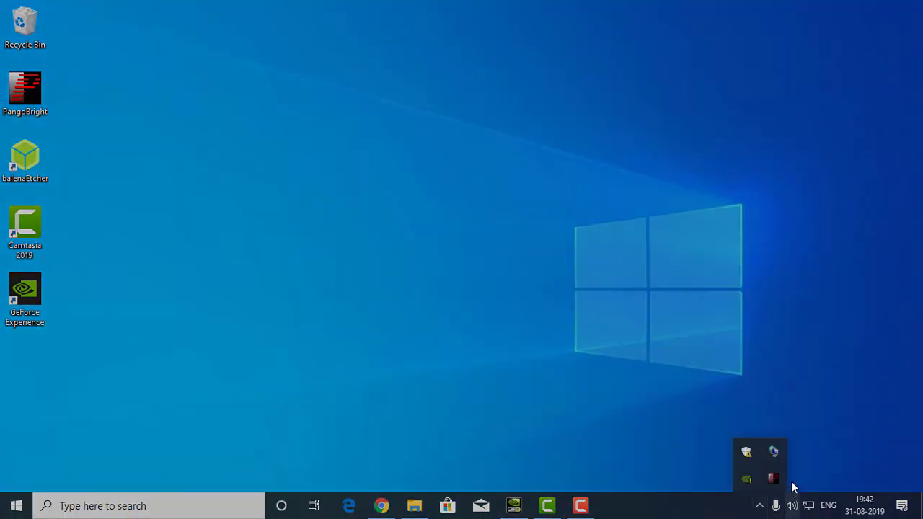
pyautogui.click(773, 479)
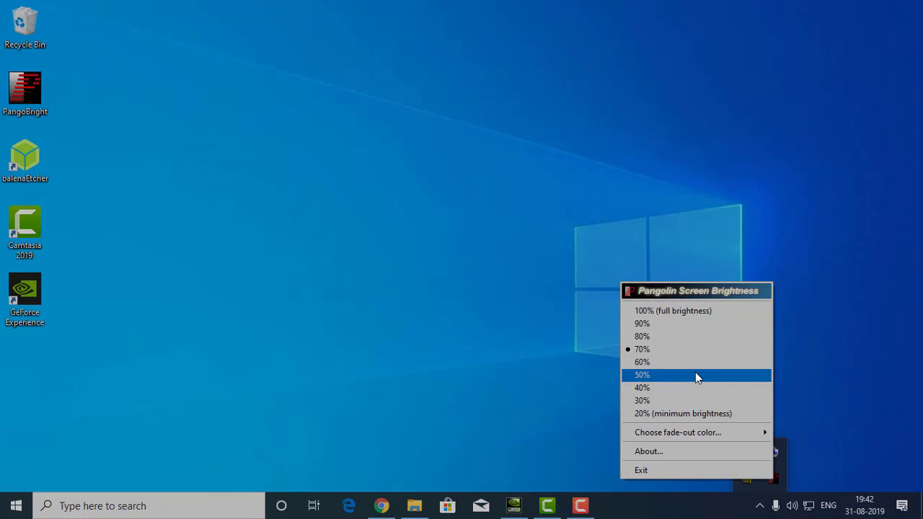
pyautogui.click(698, 376)
pyautogui.click(760, 506)
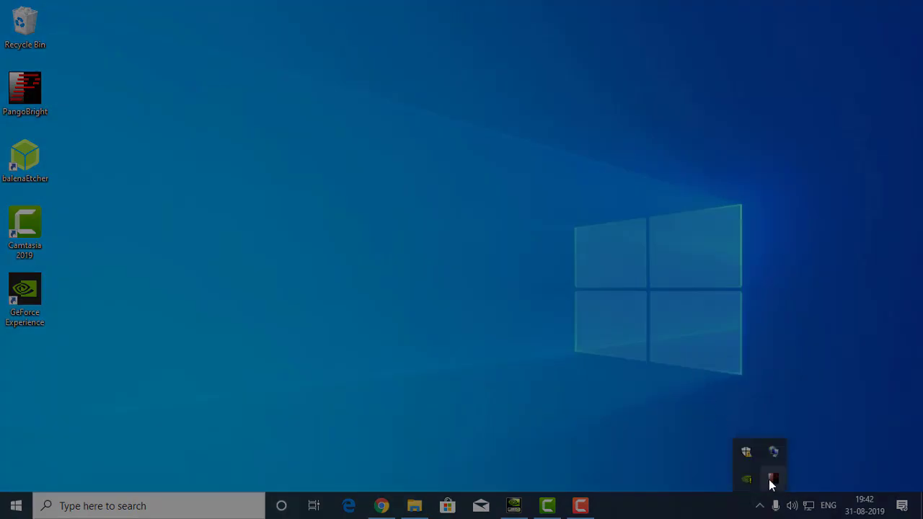
pyautogui.click(772, 478)
pyautogui.click(700, 347)
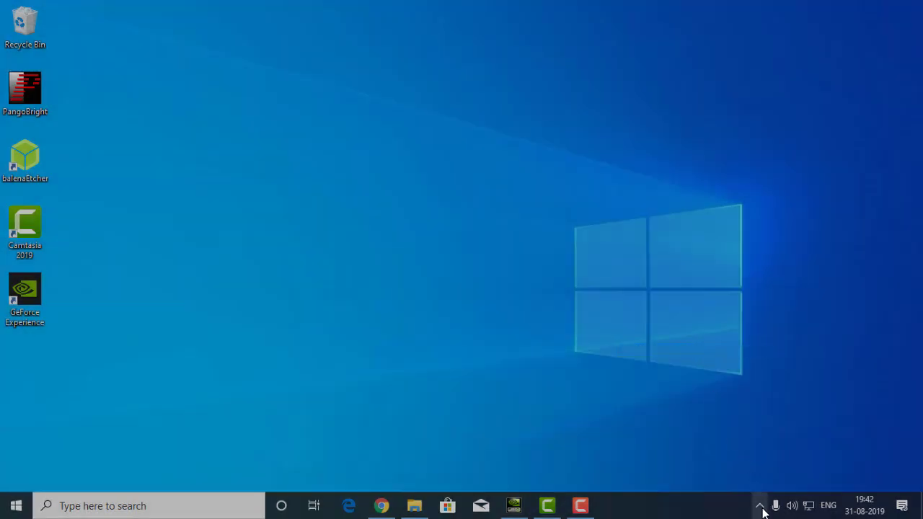
# - Keep brightness at 80%, raise it to 90%, drop to 50%, then restore 100%
pyautogui.click(759, 505)
pyautogui.click(773, 478)
pyautogui.click(688, 333)
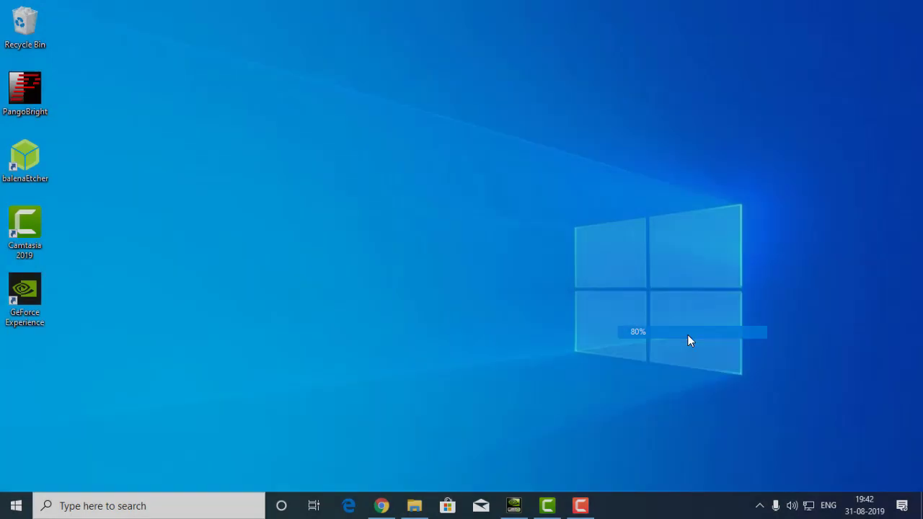
pyautogui.click(759, 505)
pyautogui.click(773, 479)
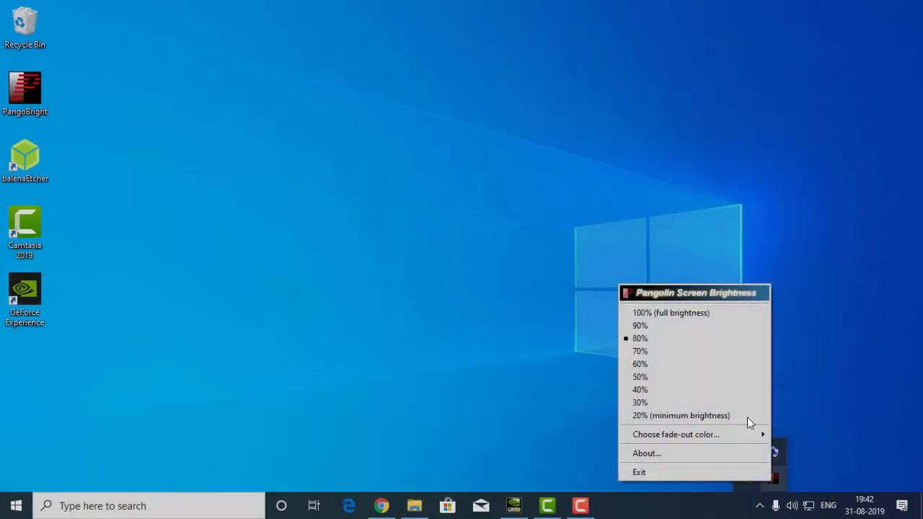
pyautogui.click(707, 326)
pyautogui.click(759, 505)
pyautogui.click(765, 476)
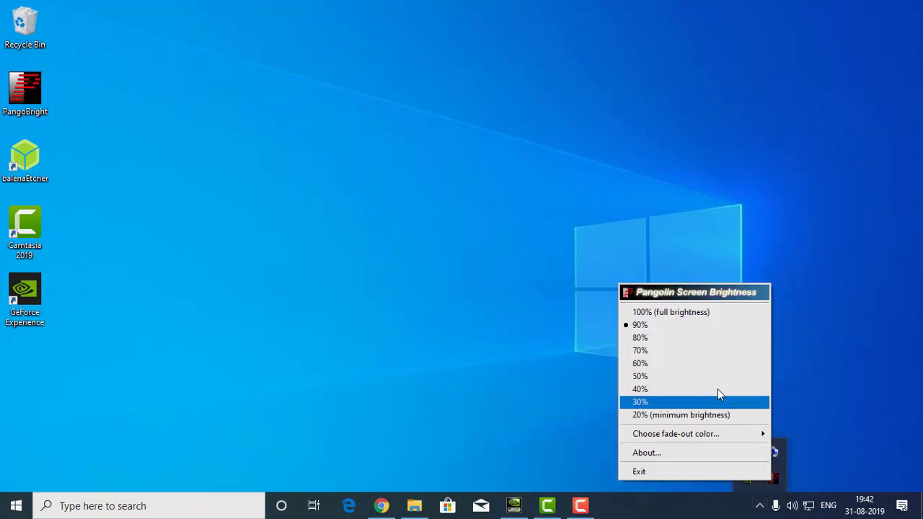
pyautogui.click(707, 377)
pyautogui.click(759, 505)
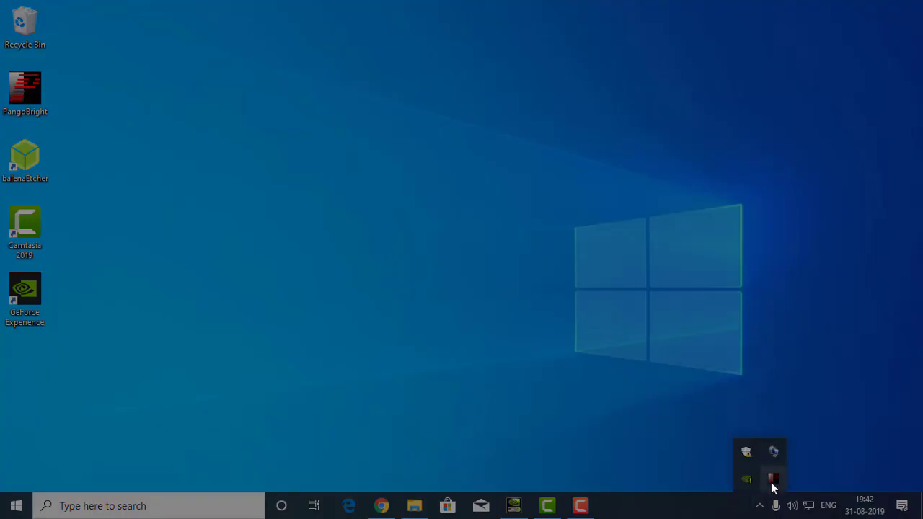
pyautogui.click(773, 478)
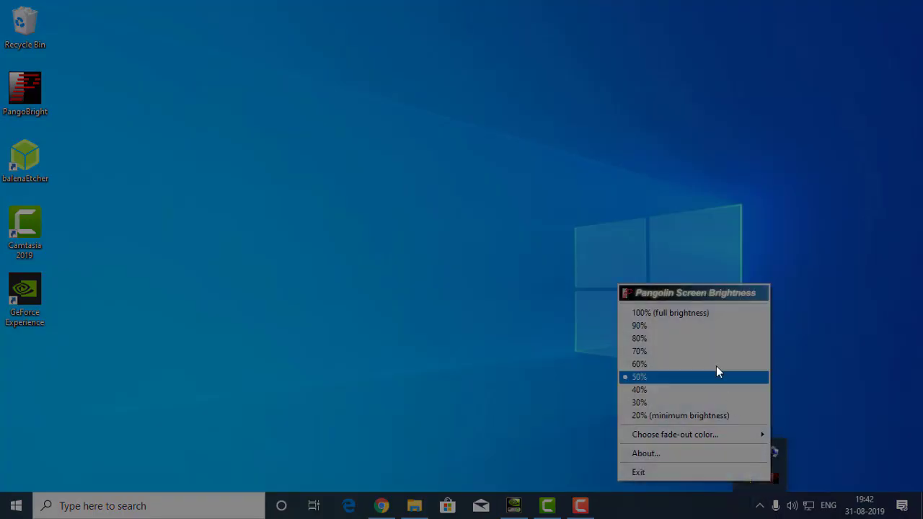
pyautogui.click(698, 313)
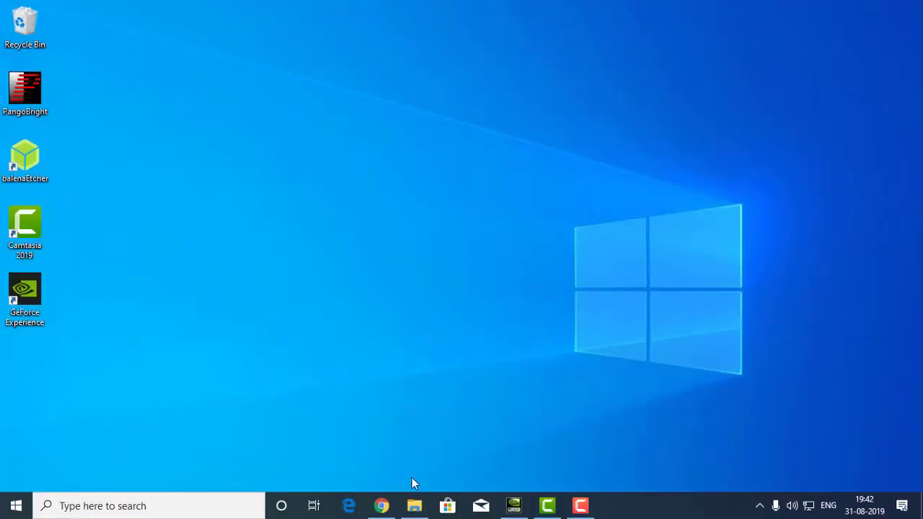
pyautogui.click(381, 505)
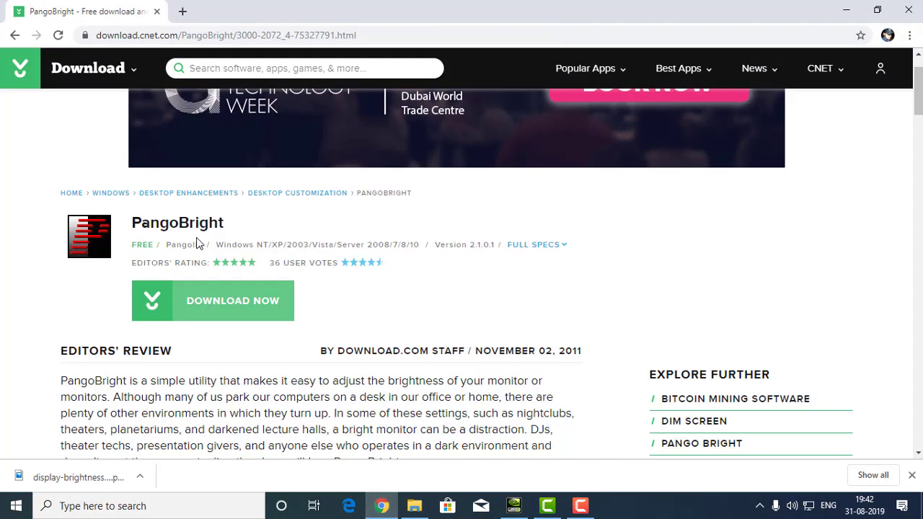
pyautogui.scroll(-2, 196, 238)
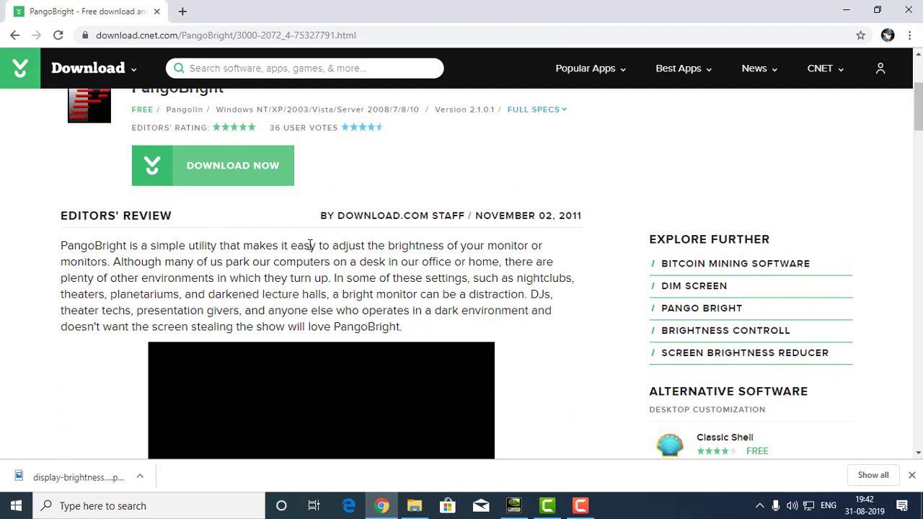
pyautogui.scroll(4, 310, 245)
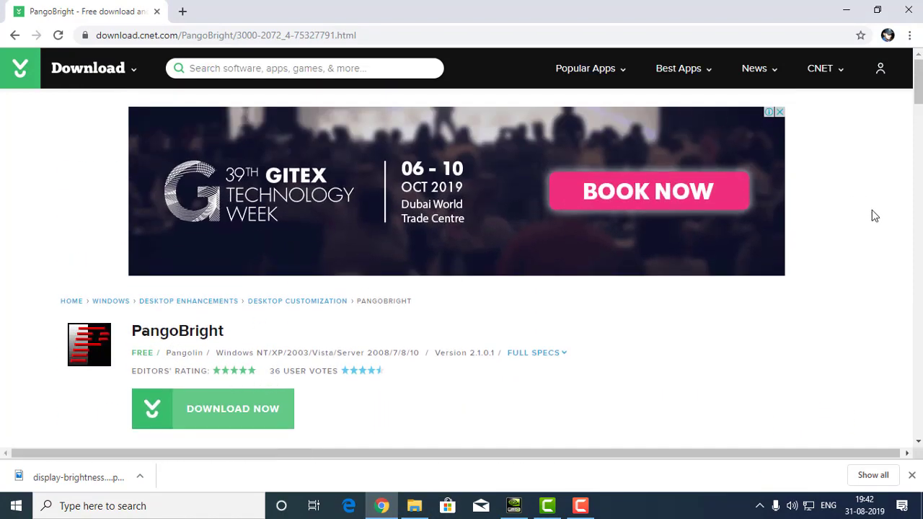
pyautogui.scroll(-2, 874, 213)
pyautogui.click(846, 10)
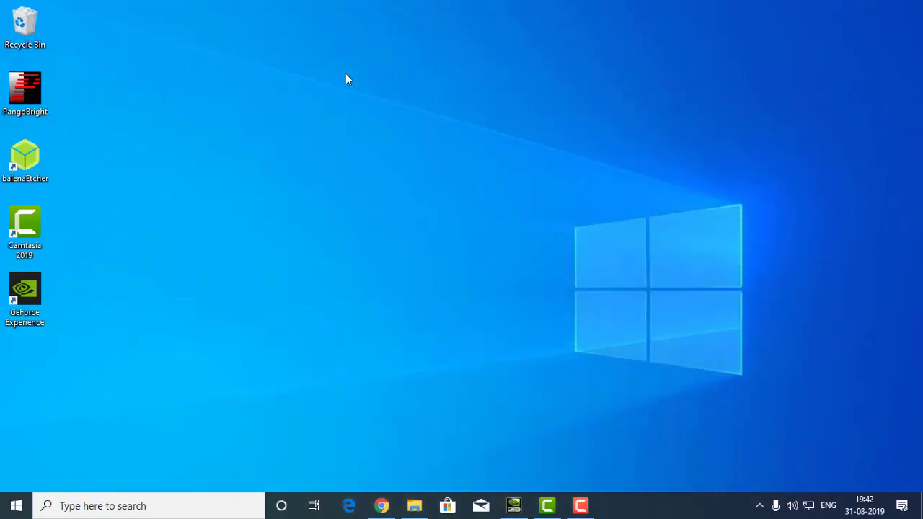
pyautogui.rightClick(25, 90)
pyautogui.click(150, 422)
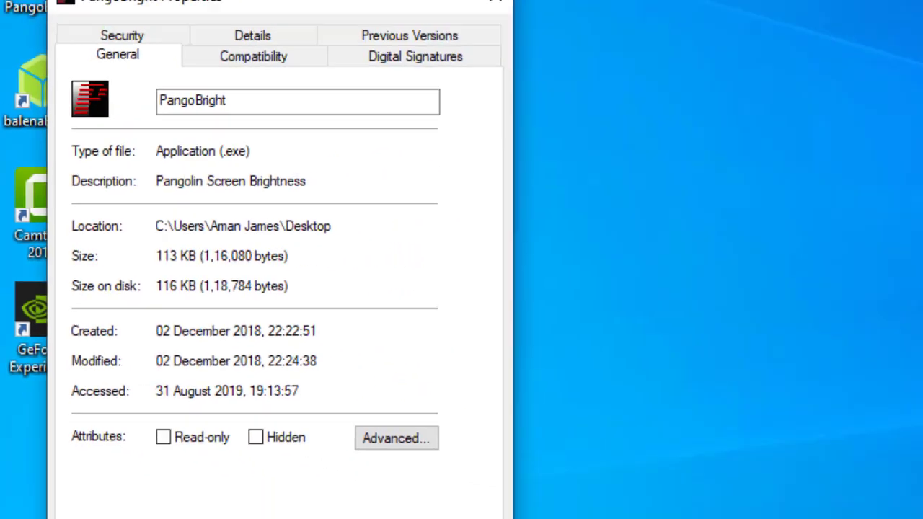
pyautogui.press('Escape')
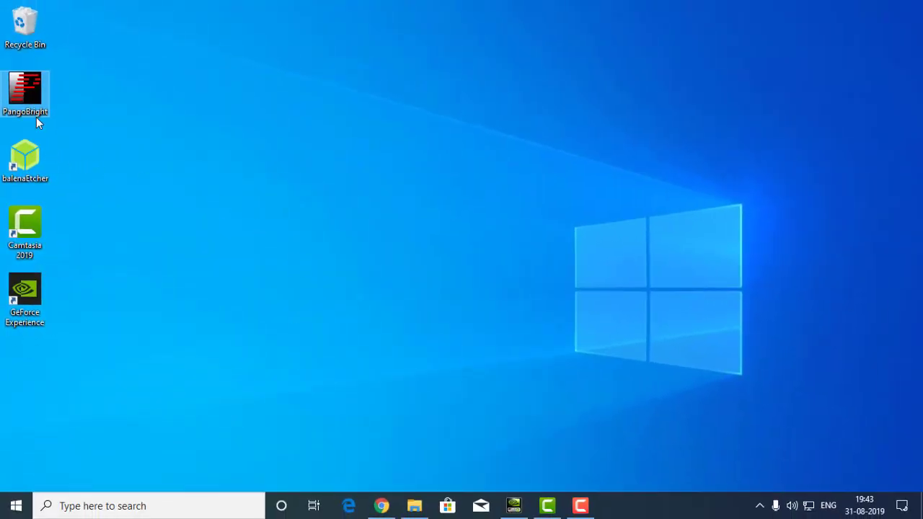
pyautogui.moveTo(32, 89)
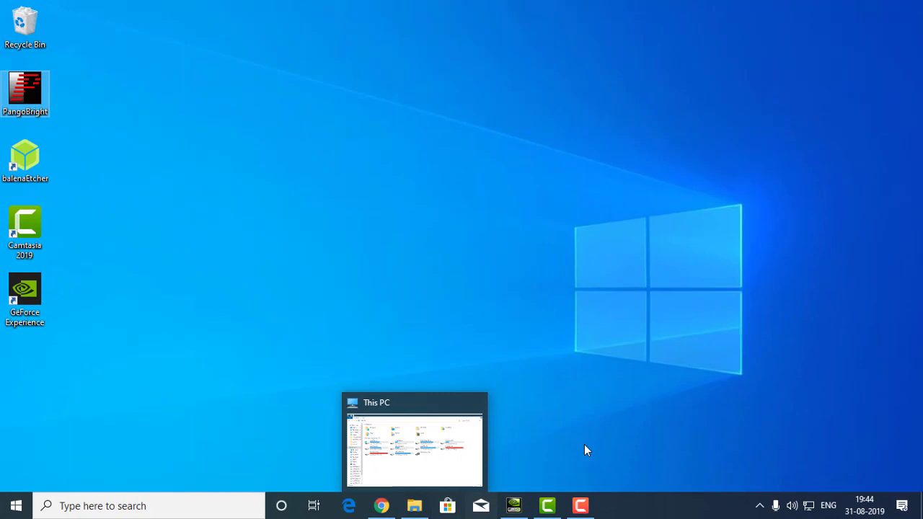
# - Open the Properties of This PC from File Explorer to view system information
pyautogui.click(415, 513)
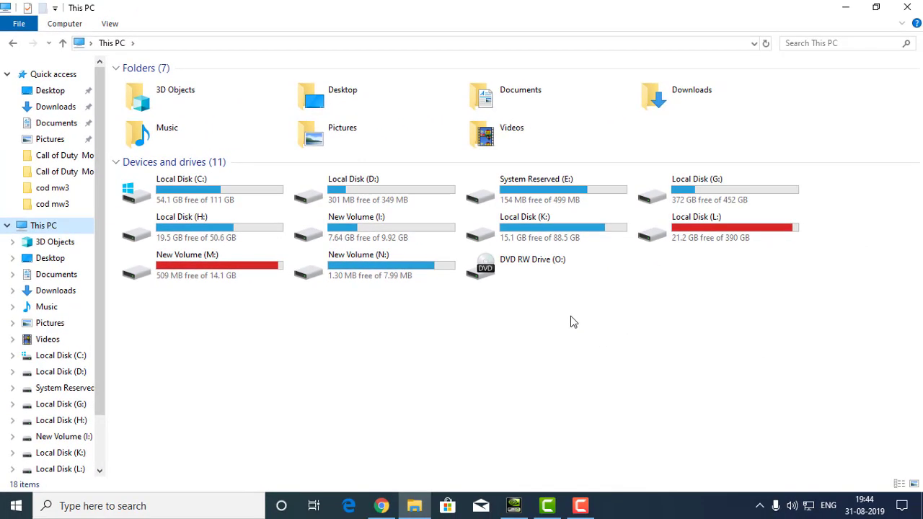
pyautogui.rightClick(570, 316)
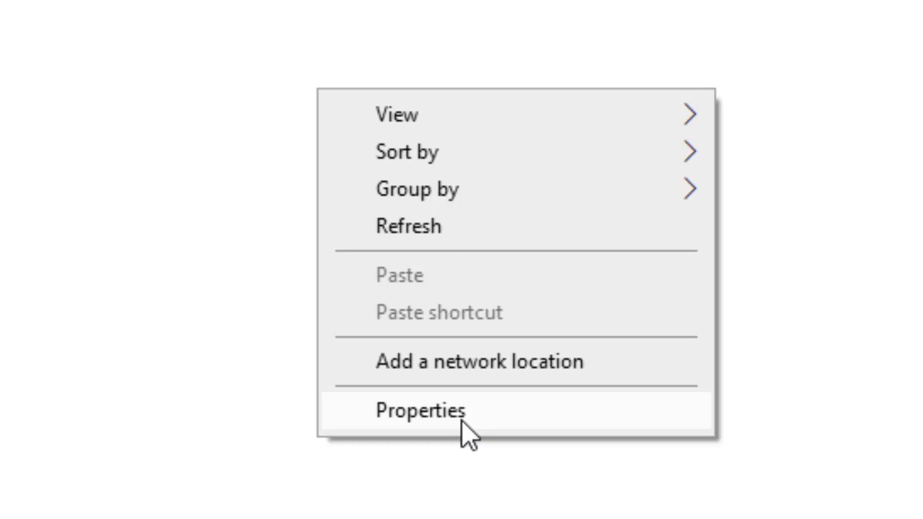
pyautogui.click(462, 421)
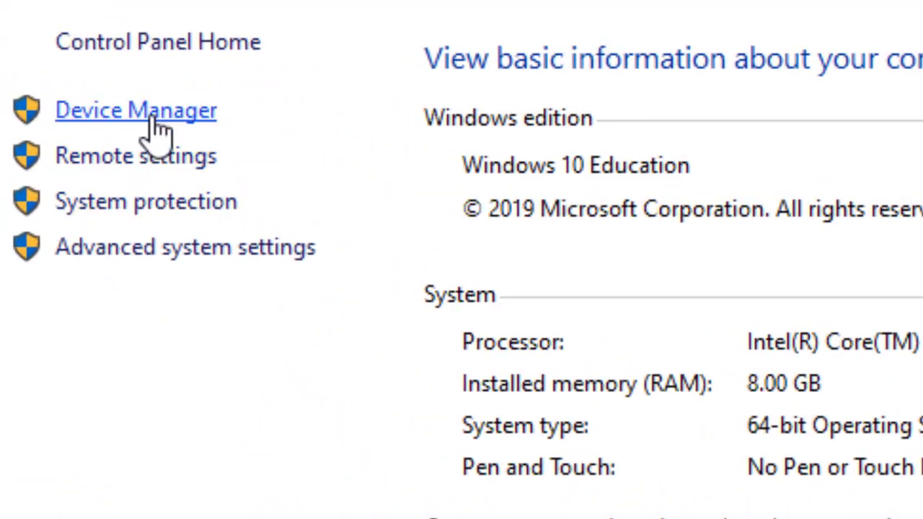
# - Expand Display adapters in Device Manager to show the NVIDIA GeForce GTX 750 Ti, dismissing its context menu
pyautogui.click(155, 121)
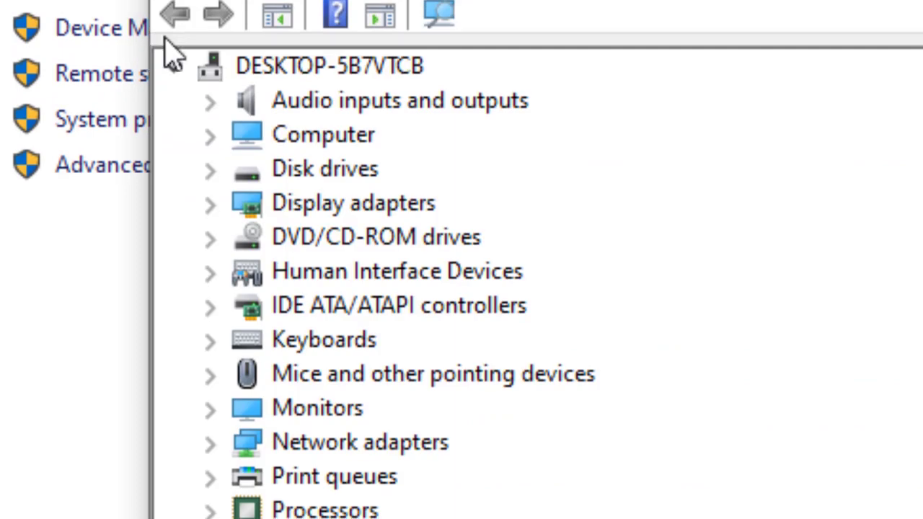
pyautogui.click(209, 205)
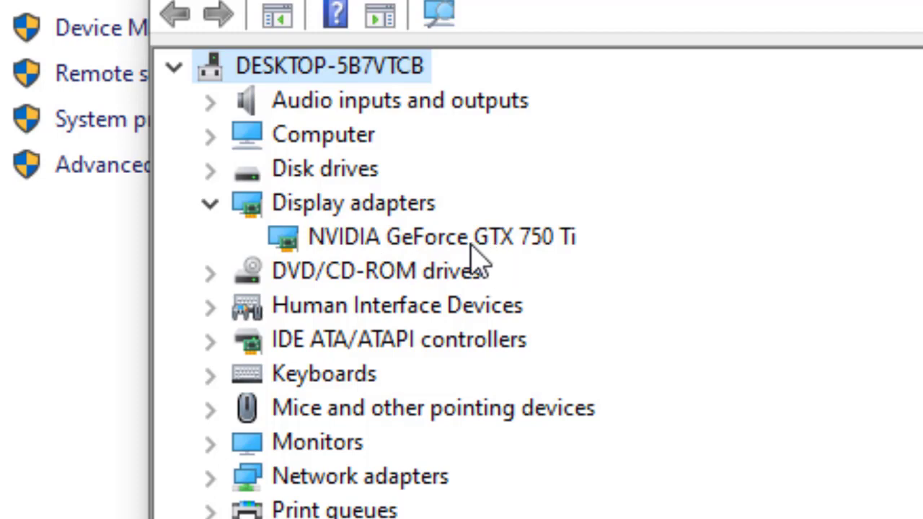
pyautogui.rightClick(414, 244)
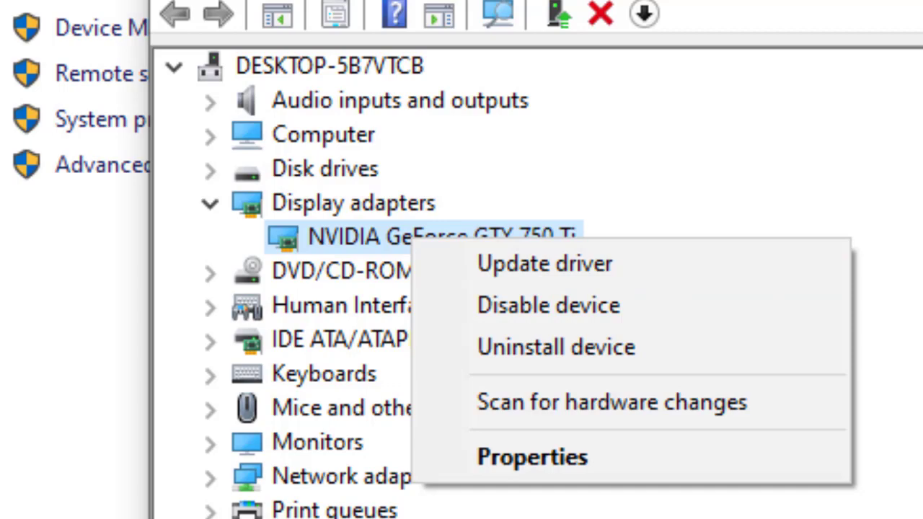
pyautogui.press('Escape')
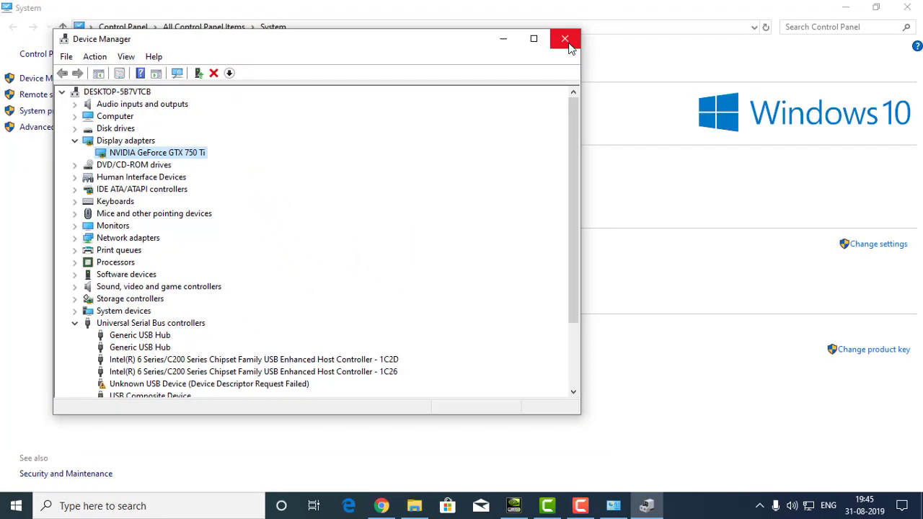
# - Close Device Manager, minimize the System window, and bring NVIDIA Control Panel forward
pyautogui.click(566, 42)
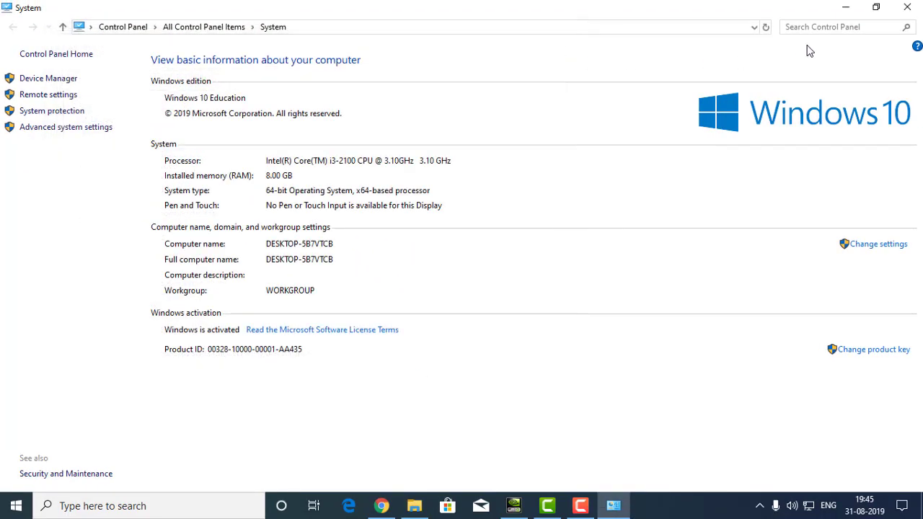
pyautogui.click(846, 8)
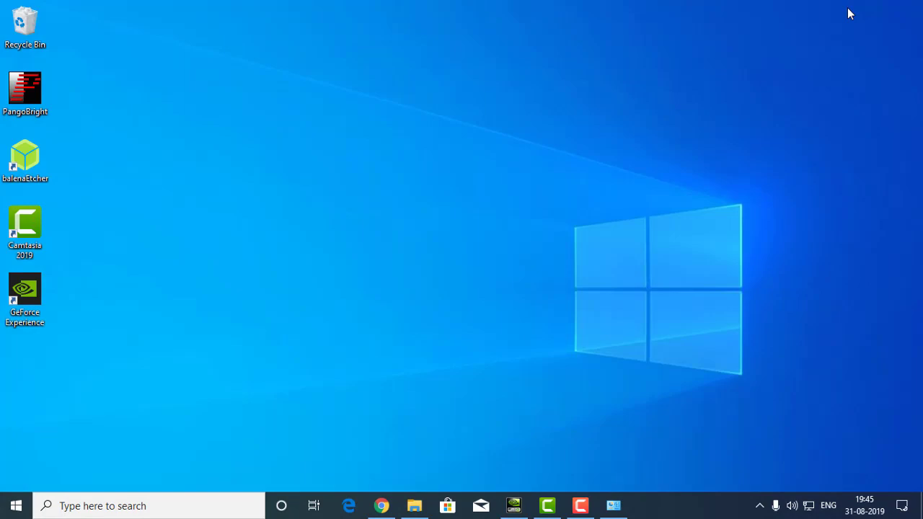
pyautogui.click(519, 510)
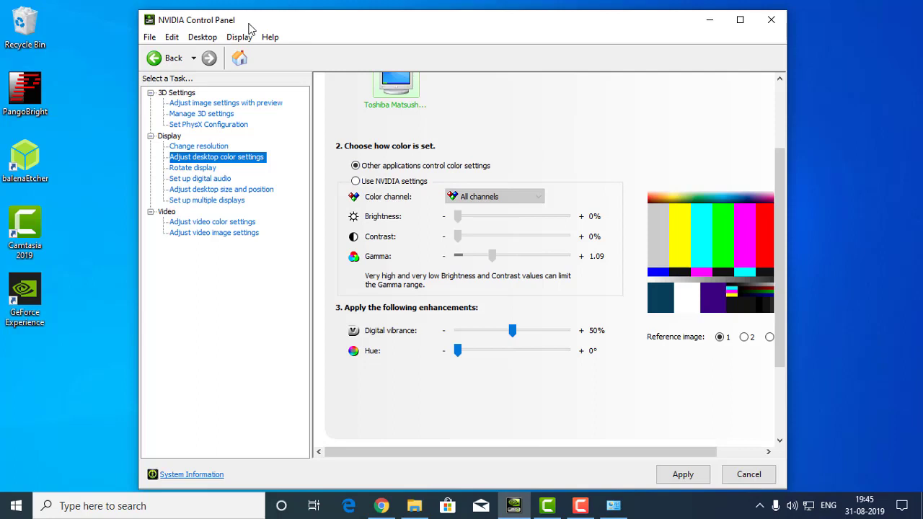
# - Close NVIDIA Control Panel applying the colour changes, then relaunch it from its tray icon
pyautogui.click(771, 23)
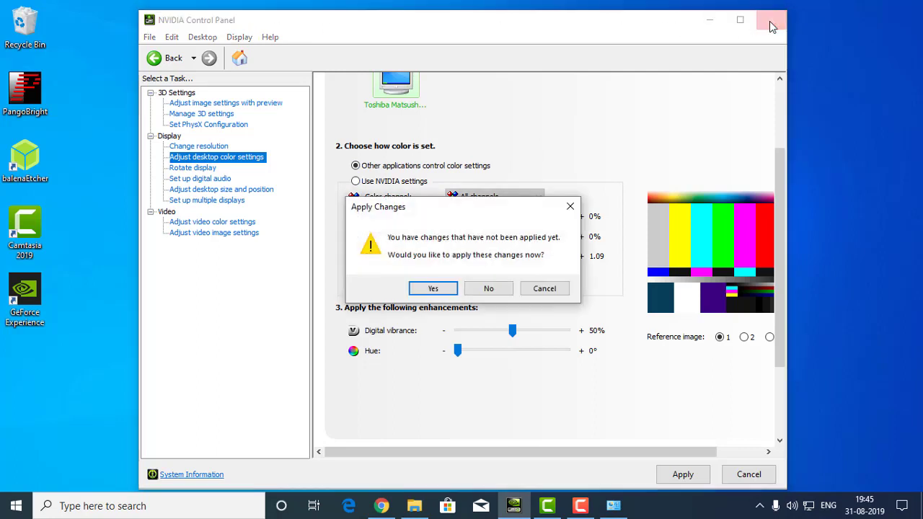
pyautogui.click(451, 286)
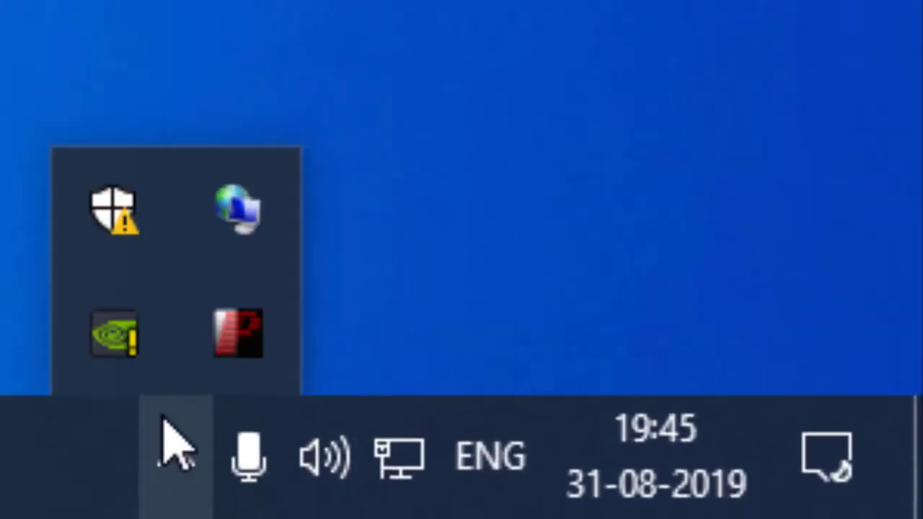
pyautogui.rightClick(128, 341)
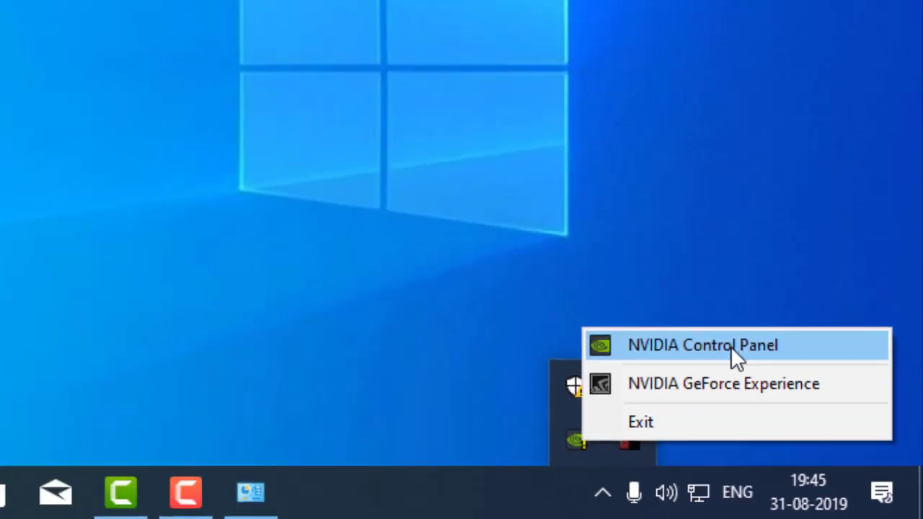
pyautogui.click(497, 121)
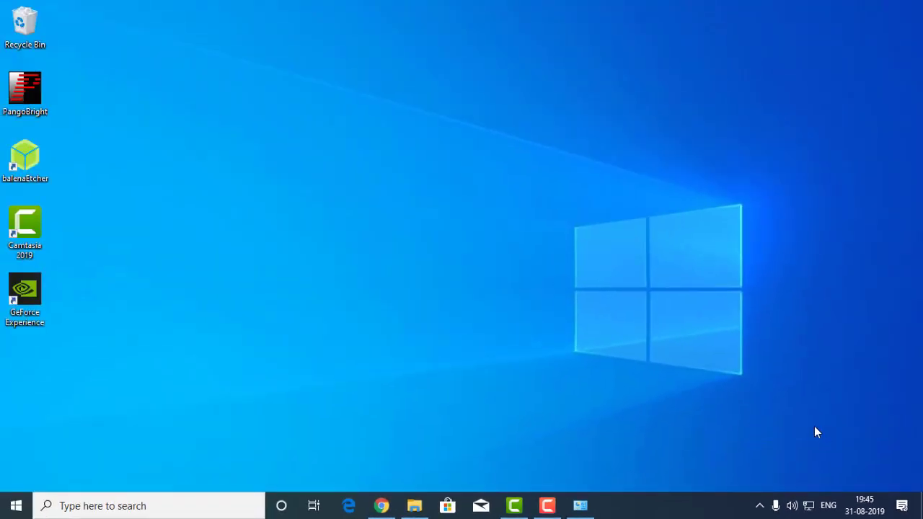
# - Search Windows for 'nvidia control panel', then bring up the Start menu
pyautogui.click(16, 505)
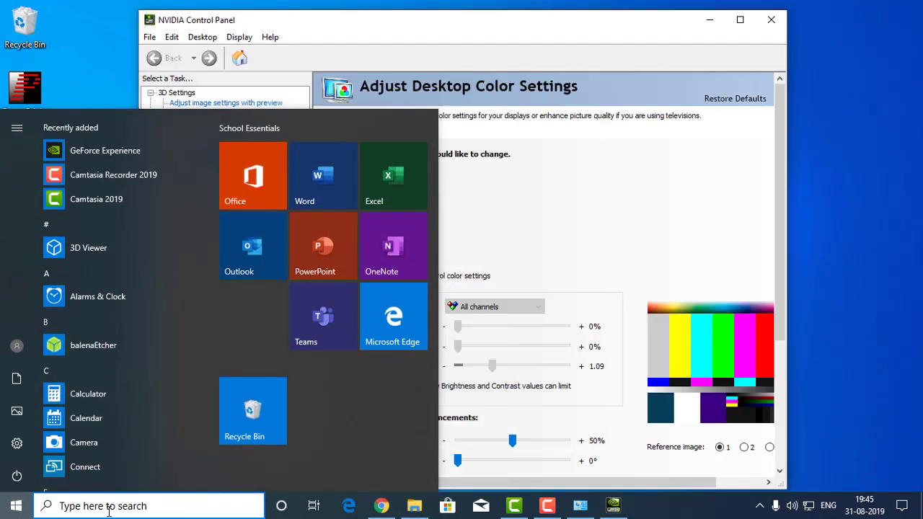
pyautogui.click(108, 506)
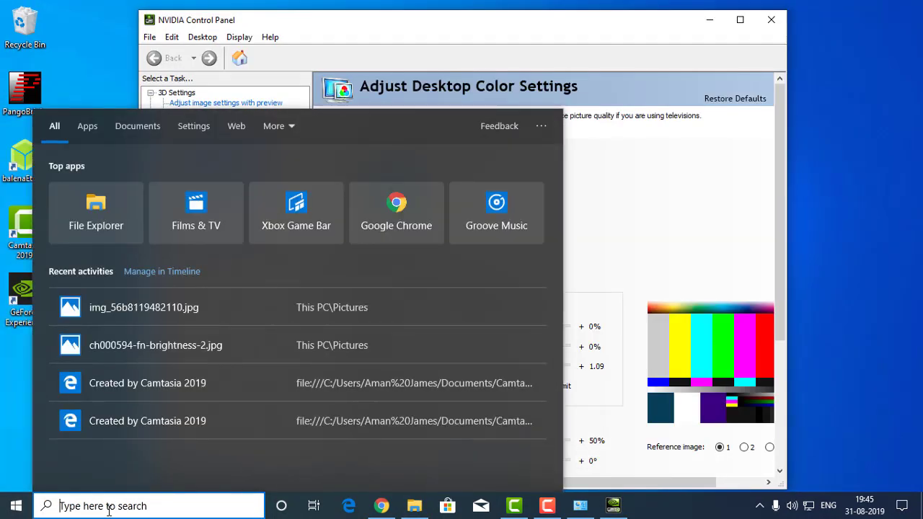
pyautogui.write('nvidi')
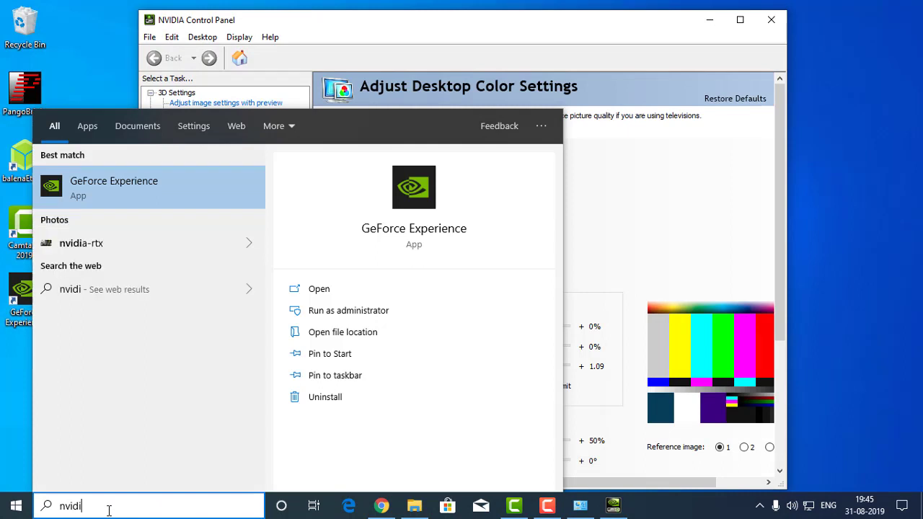
pyautogui.write('a control ')
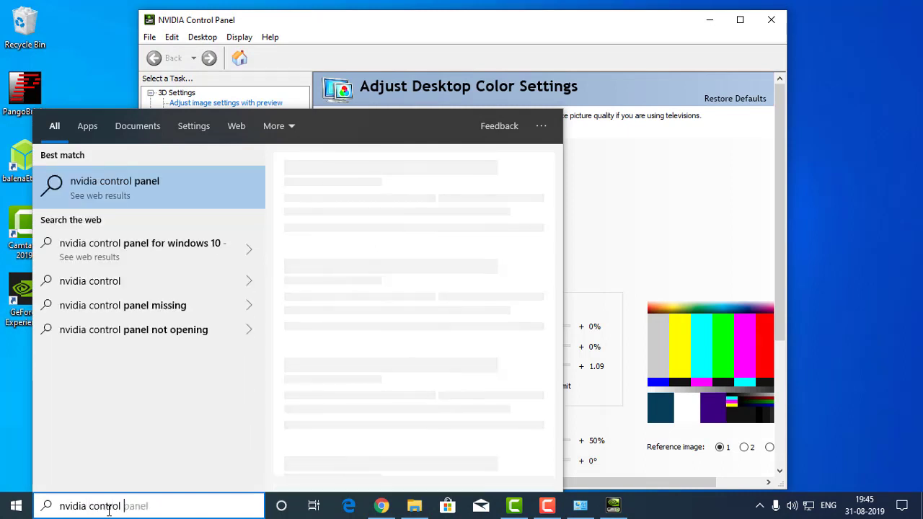
pyautogui.write('panel')
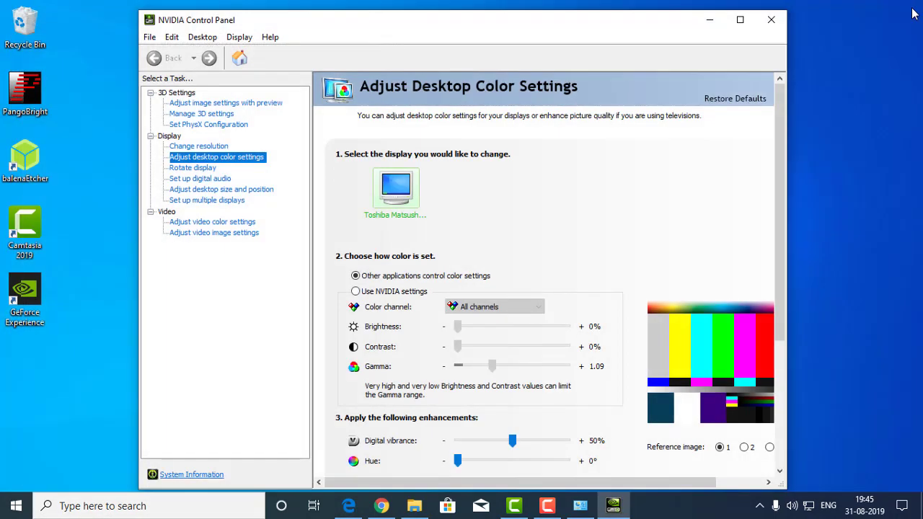
pyautogui.press('super')
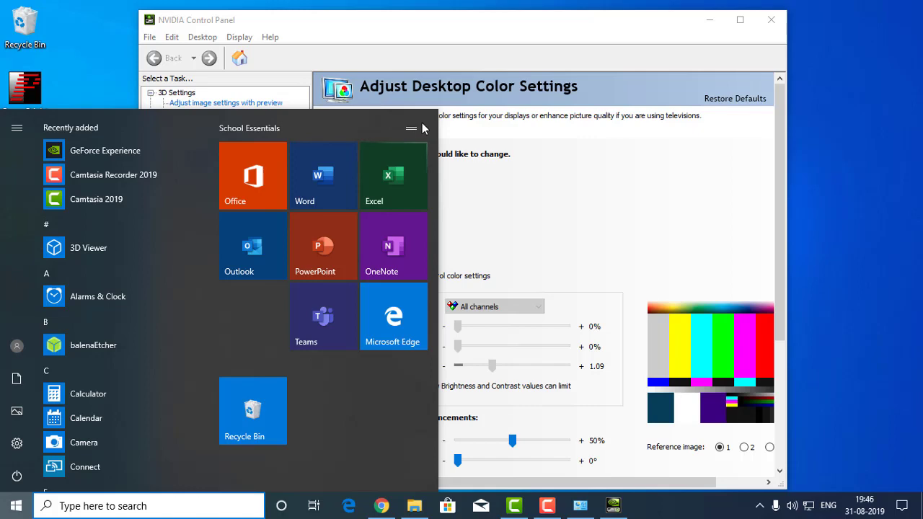
# - Switch to NVIDIA settings and try the Gamma (1.09 to 1.37, then below 1) and Contrast sliders
pyautogui.click(865, 181)
pyautogui.scroll(-2, 668, 269)
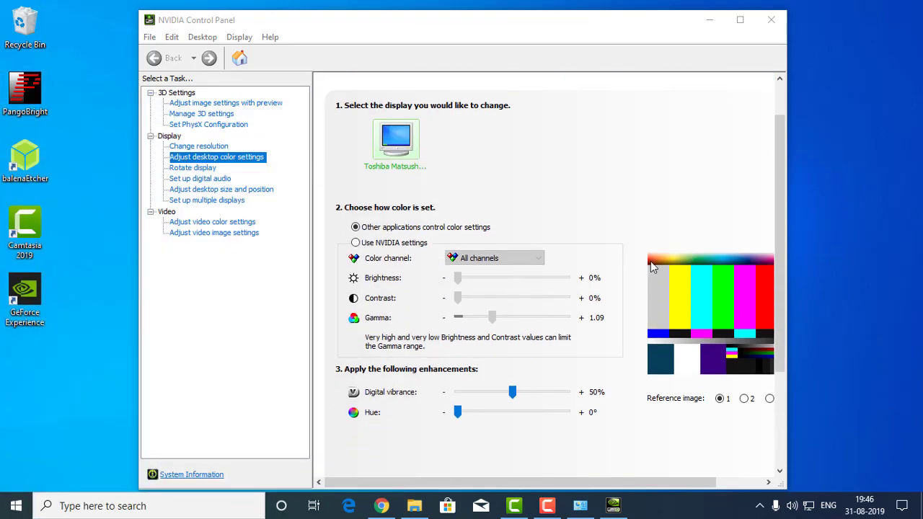
pyautogui.scroll(1, 652, 266)
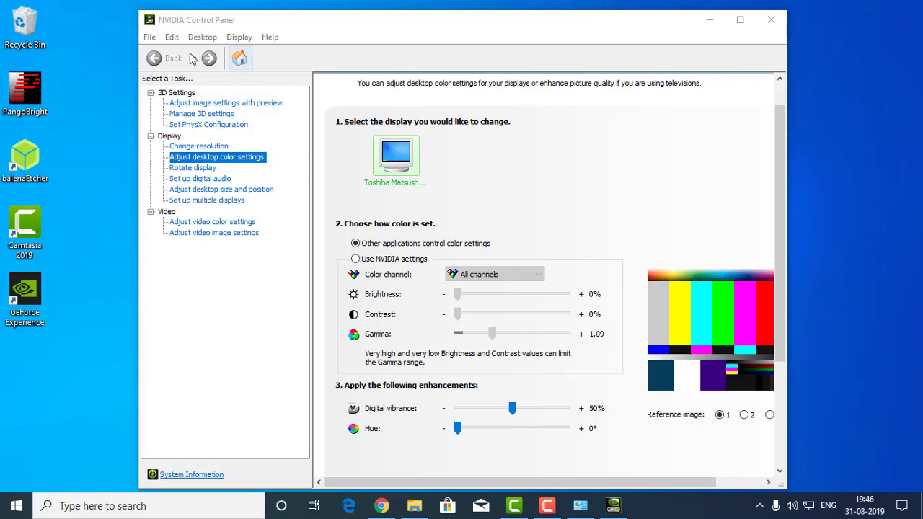
pyautogui.moveTo(336, 29); pyautogui.dragTo(337, 26)
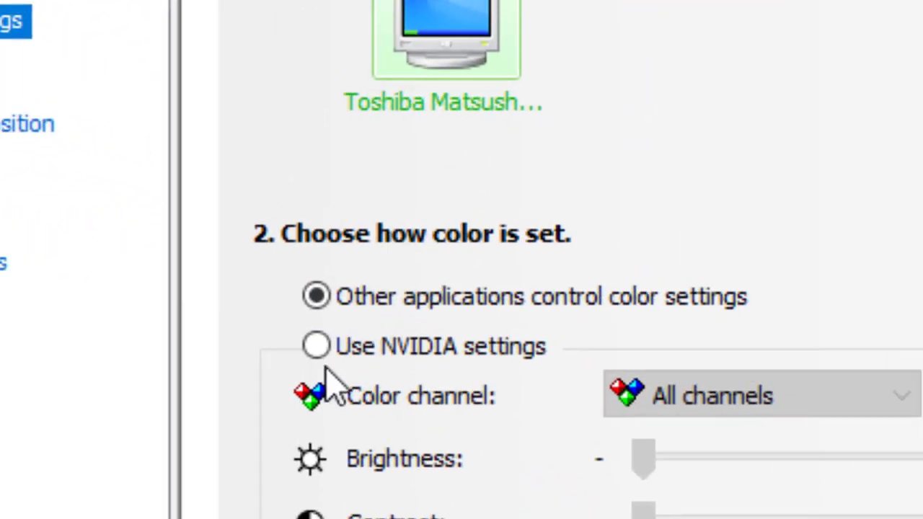
pyautogui.click(345, 265)
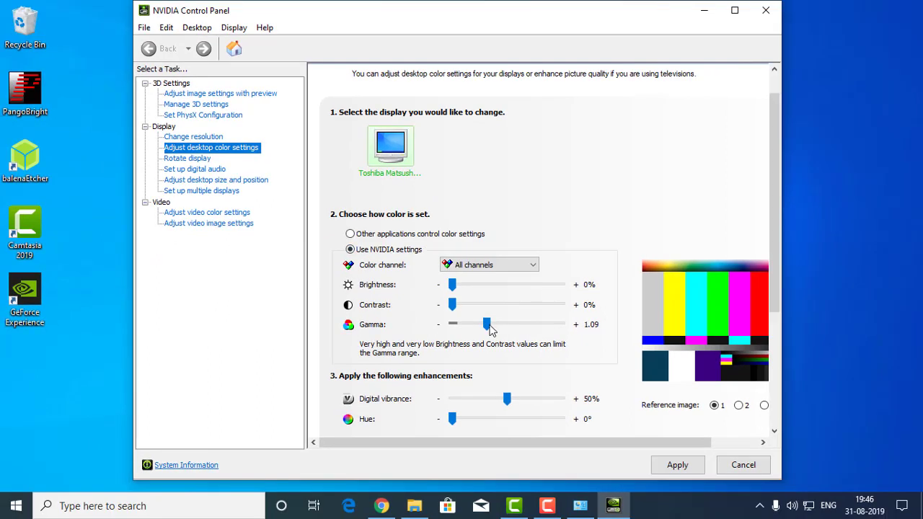
pyautogui.moveTo(530, 368)
pyautogui.mouseDown()
pyautogui.moveTo(560, 370)
pyautogui.moveTo(526, 373)
pyautogui.mouseUp()
pyautogui.moveTo(484, 330); pyautogui.dragTo(438, 337)
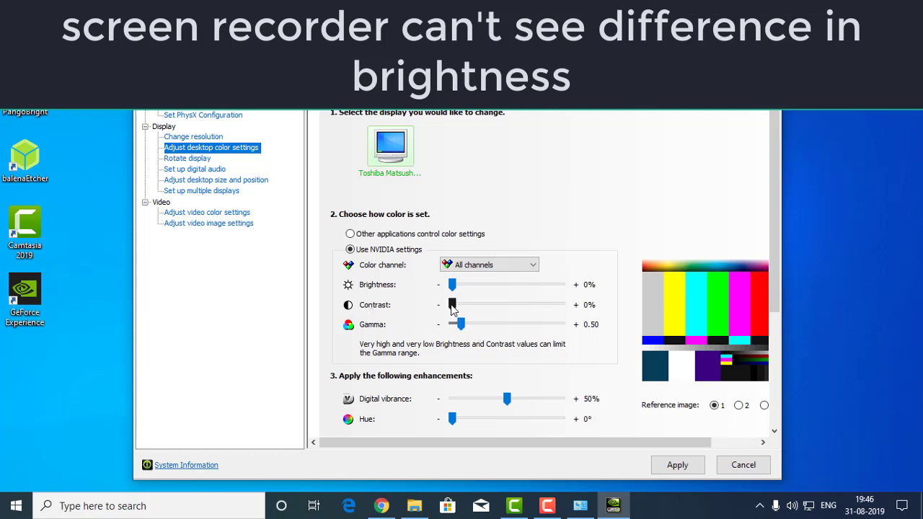
pyautogui.moveTo(452, 306); pyautogui.dragTo(423, 316)
# - Choose 'Other applications control color settings', apply it, and close NVIDIA Control Panel
pyautogui.click(354, 235)
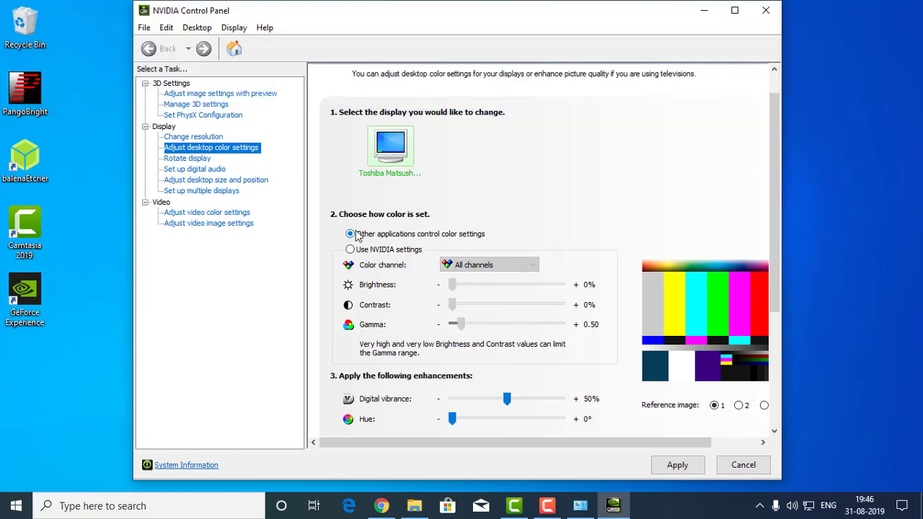
pyautogui.click(697, 467)
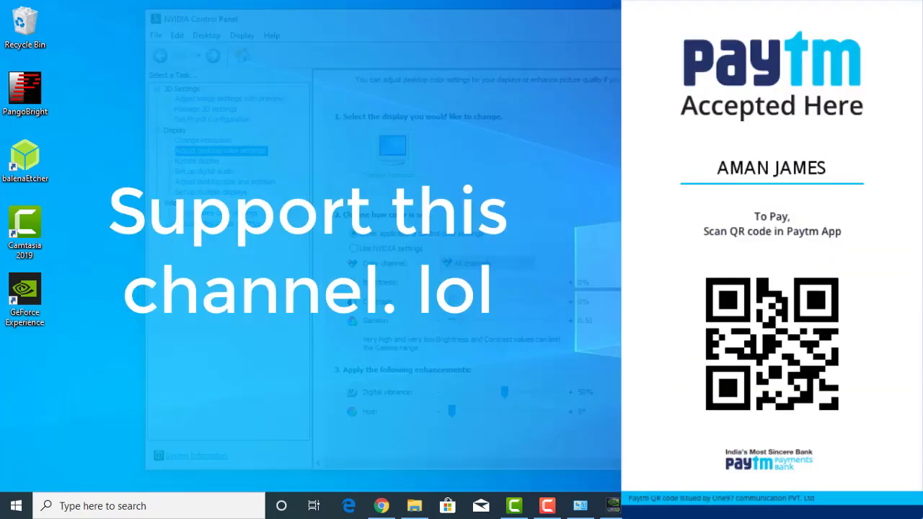
pyautogui.click(766, 10)
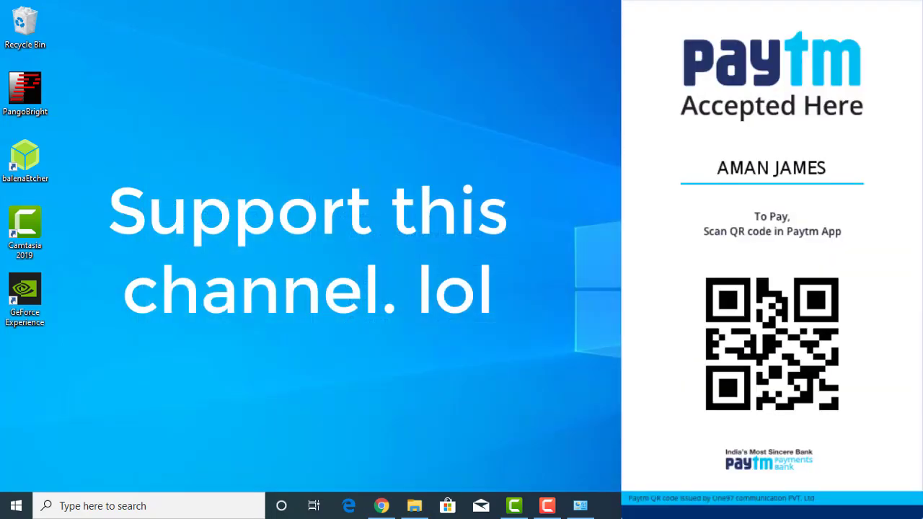